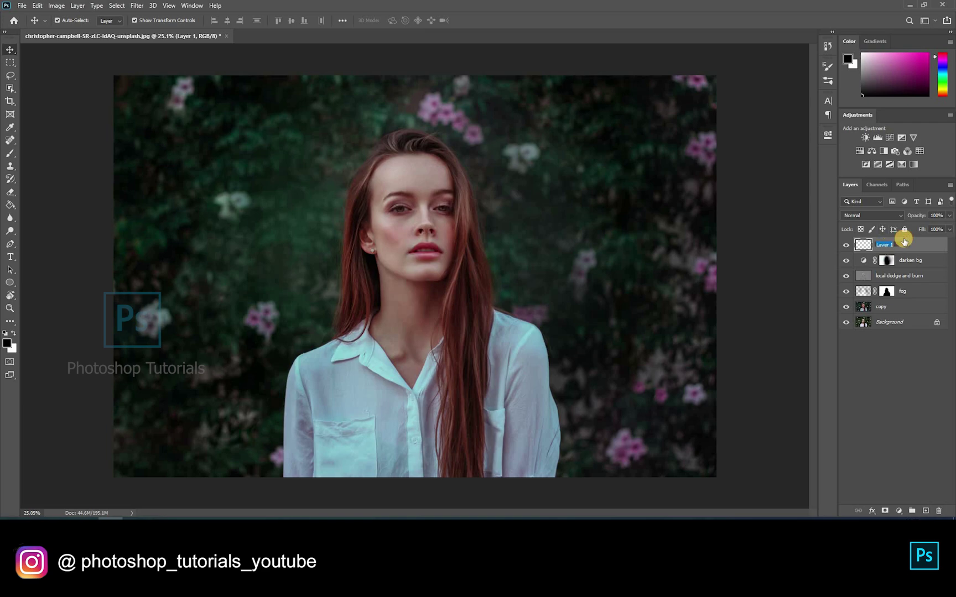
- Name the new layer 'blush', pick a red paint colour, and set the layer to Soft Light
click(903, 241)
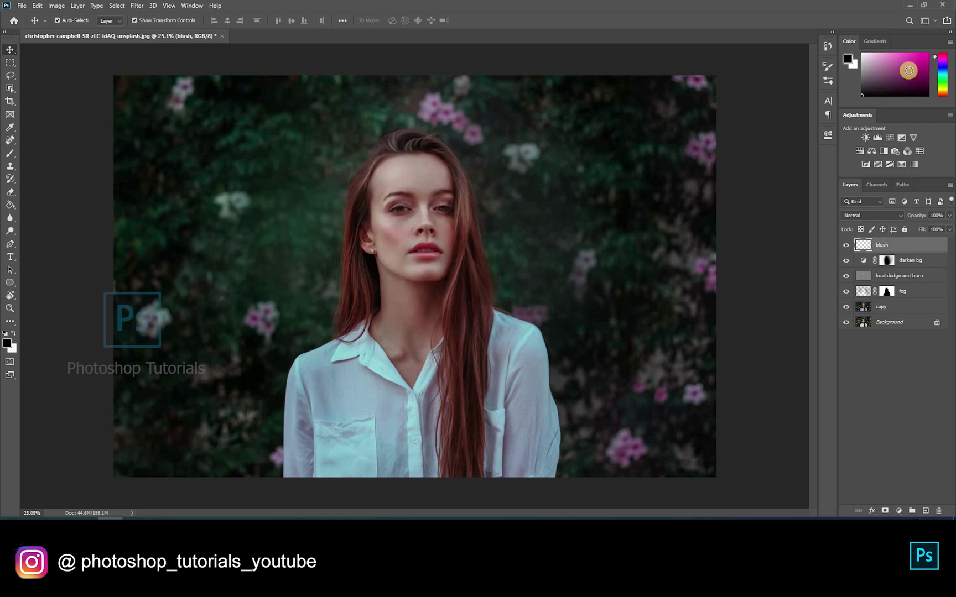
click(934, 58)
drag(934, 58, 935, 52)
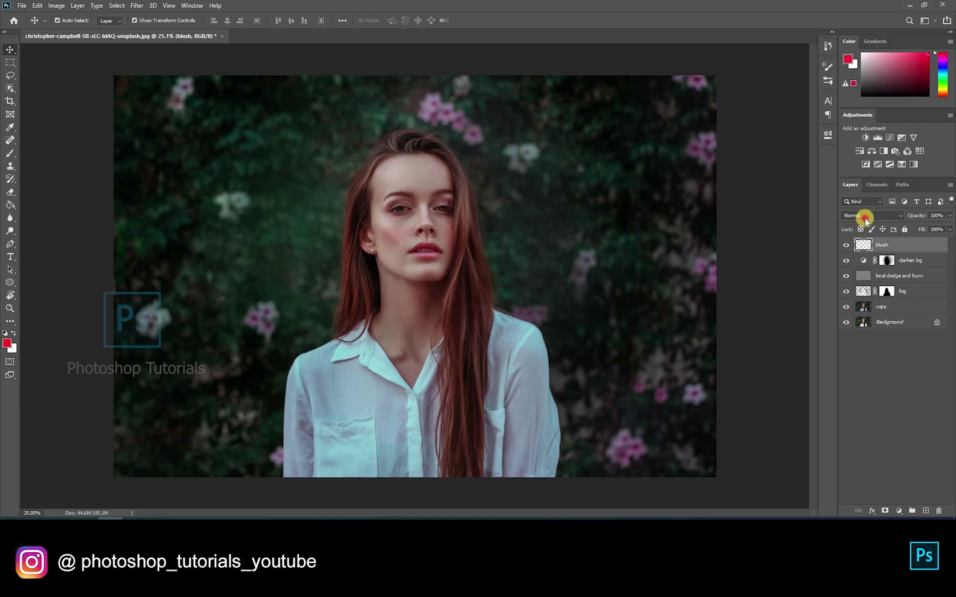
click(869, 215)
click(860, 348)
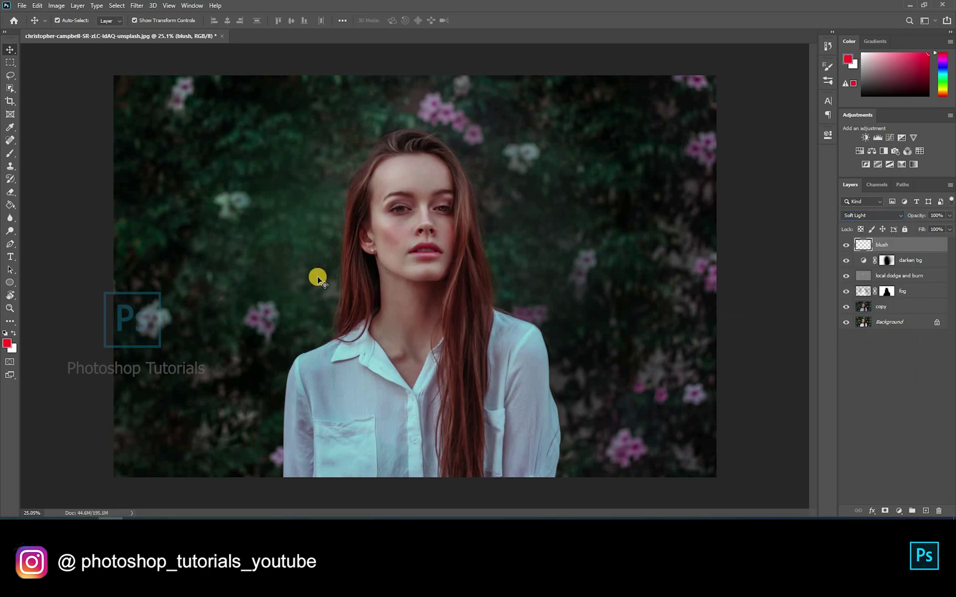
scroll(378, 188, up, 4)
- Set up a small Brush at 100% opacity and 6% flow
key(b)
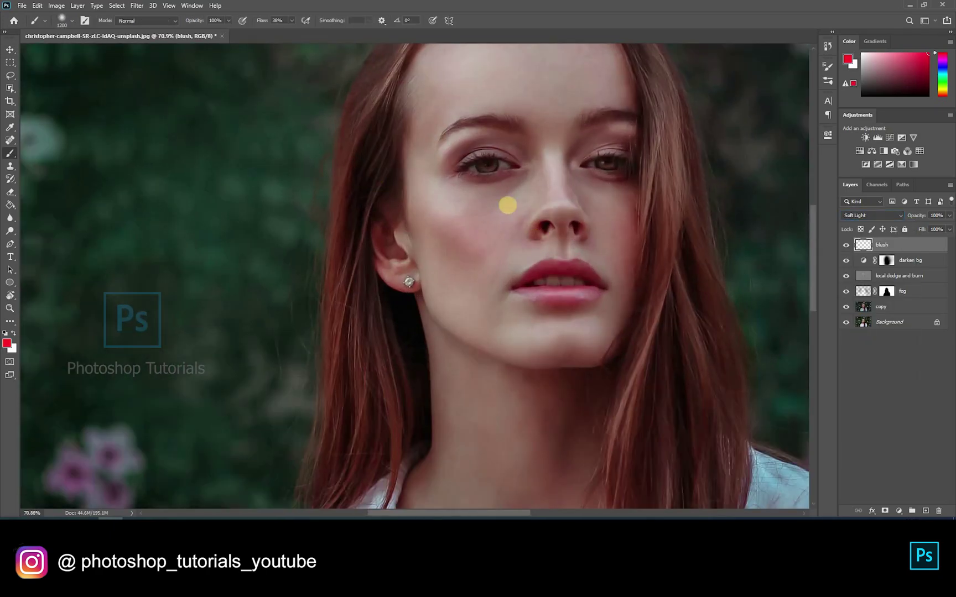
key(bracketleft)
key(bracketleft)
key(bracketleft)
key(bracketleft)
key(bracketleft)
click(229, 20)
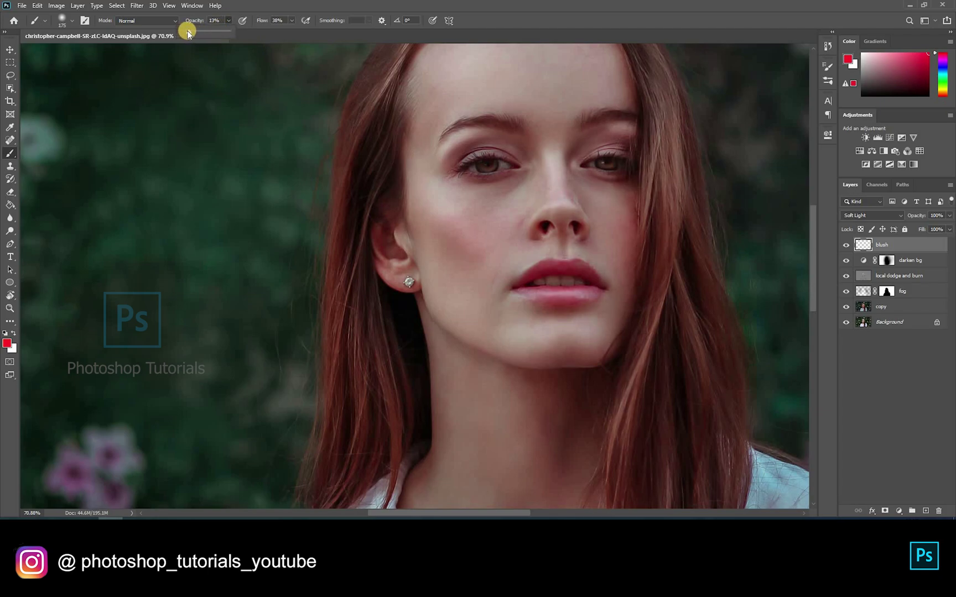
click(266, 29)
key(0)
click(291, 21)
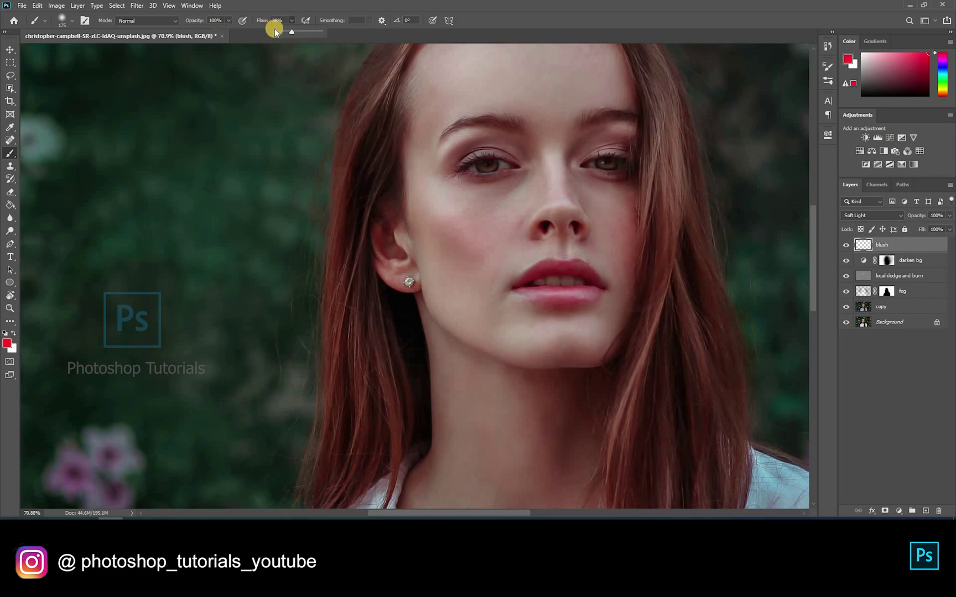
drag(277, 33, 275, 34)
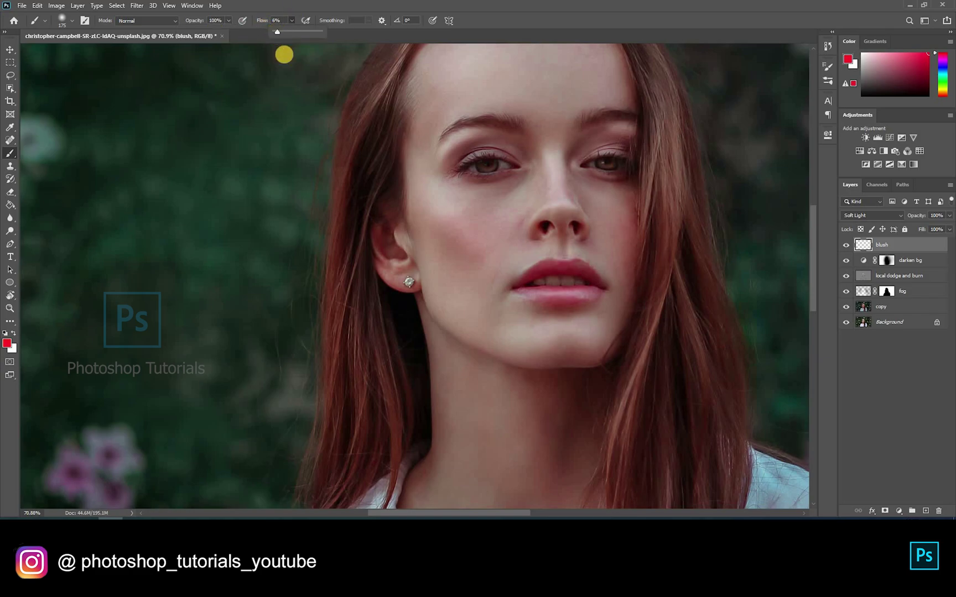
- Dab soft red blush onto the cheek
click(459, 228)
click(487, 266)
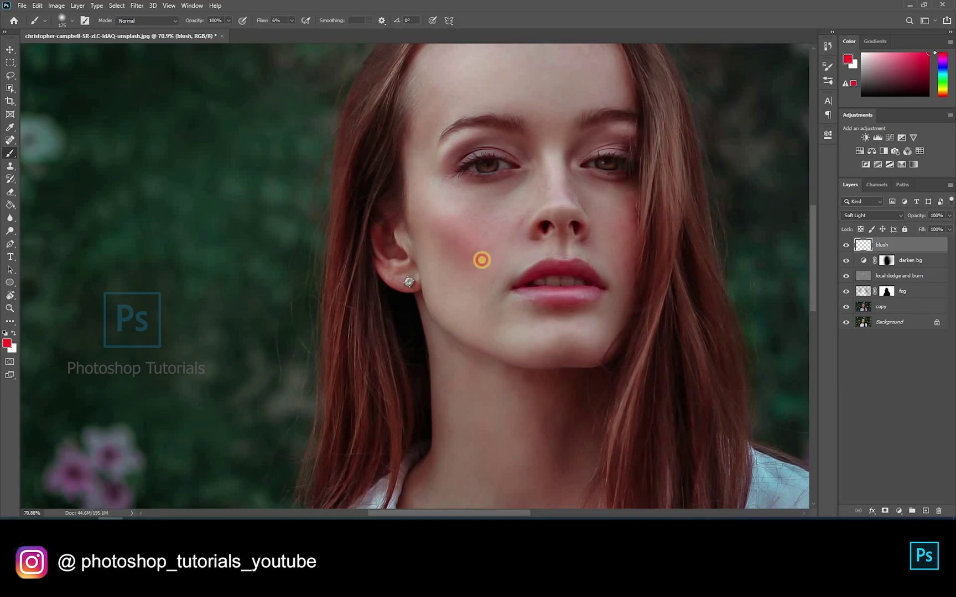
key(bracketleft)
key(bracketleft)
key(bracketleft)
key(bracketright)
key(bracketright)
key(bracketright)
key(bracketright)
key(bracketright)
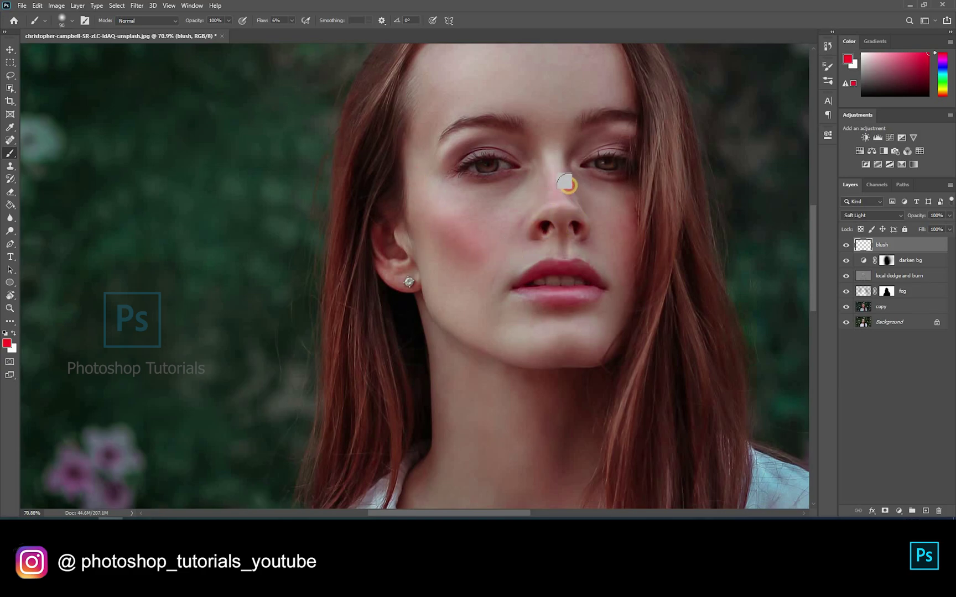
key(bracketright)
key(bracketright)
key(bracketright)
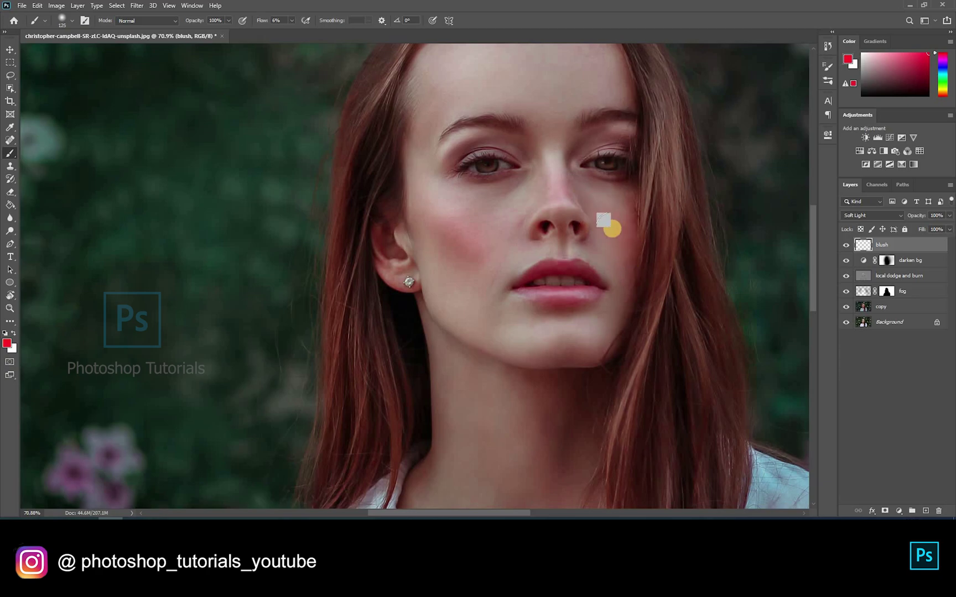
key(bracketleft)
key(bracketleft)
key(bracketleft)
key(bracketleft)
key(bracketleft)
key(bracketleft)
key(bracketleft)
key(bracketleft)
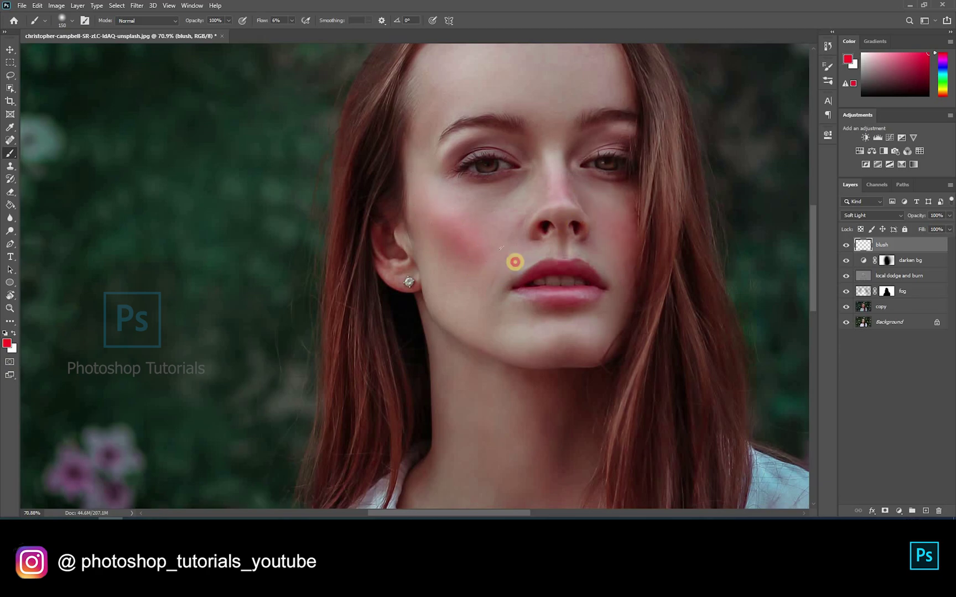
- Tint both eyelids, the area under the right eye, and the nose tip pink
drag(447, 173, 512, 142)
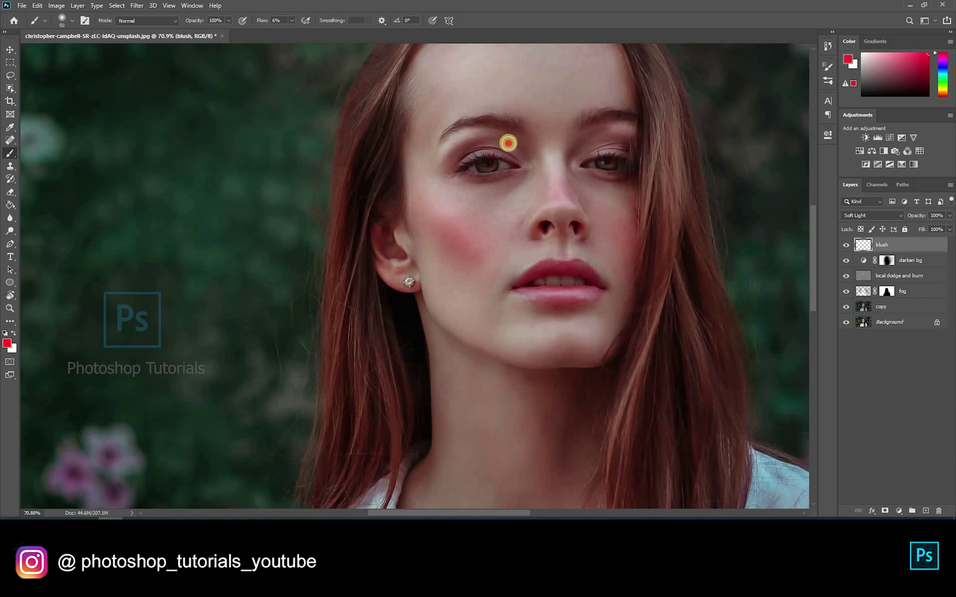
key(bracketright)
key(bracketright)
mouse_move(588, 158)
mouse_down()
mouse_move(635, 138)
mouse_move(565, 165)
mouse_move(640, 126)
mouse_move(627, 155)
mouse_move(518, 162)
mouse_move(513, 149)
mouse_move(445, 149)
mouse_up()
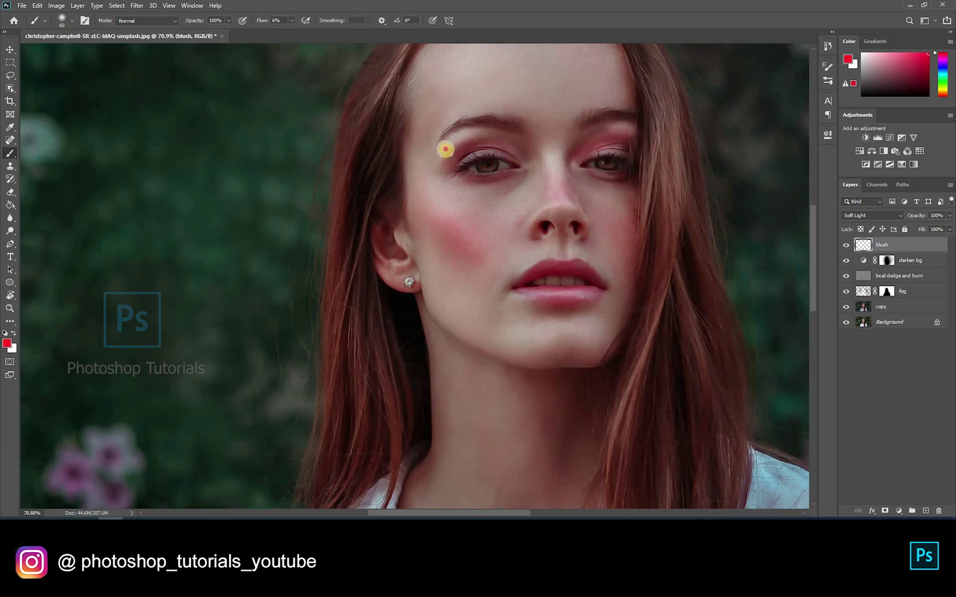
key(bracketleft)
key(bracketleft)
mouse_move(604, 187)
mouse_down()
mouse_move(632, 175)
mouse_move(610, 179)
mouse_up()
mouse_move(558, 206)
mouse_down()
mouse_move(556, 173)
mouse_move(548, 220)
mouse_move(556, 217)
mouse_move(532, 236)
mouse_move(548, 201)
mouse_move(542, 230)
mouse_move(559, 214)
mouse_move(585, 233)
mouse_move(558, 207)
mouse_move(584, 235)
mouse_move(557, 186)
mouse_move(568, 187)
mouse_move(572, 209)
mouse_move(560, 191)
mouse_move(556, 213)
mouse_move(549, 178)
mouse_move(536, 236)
mouse_move(535, 214)
mouse_move(559, 183)
mouse_move(533, 237)
mouse_move(556, 200)
mouse_move(591, 234)
mouse_move(557, 151)
mouse_move(564, 208)
mouse_move(555, 196)
mouse_move(550, 141)
mouse_up()
key(bracketright)
key(bracketright)
key(bracketright)
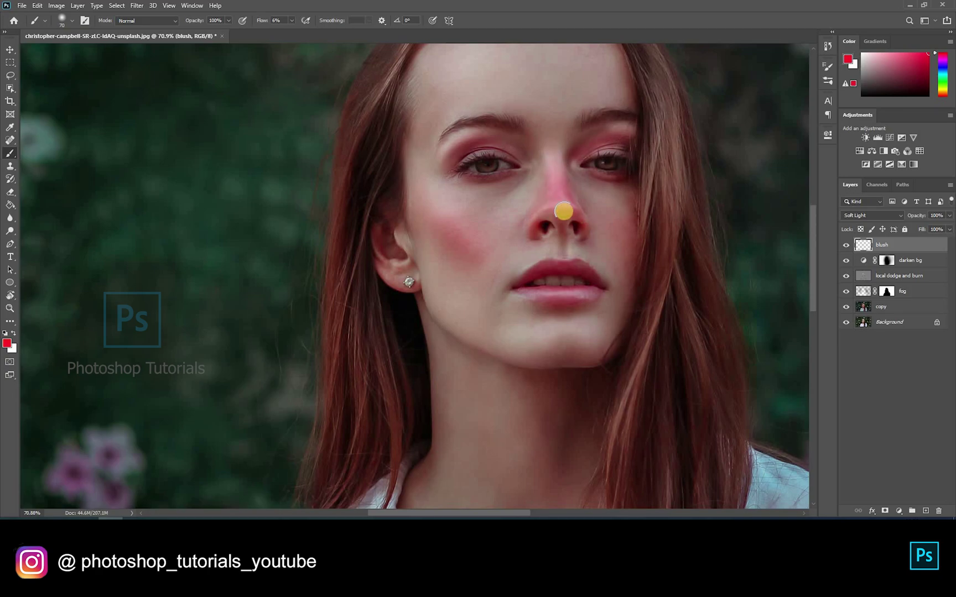
- Tint the lower lip pink out to the mouth corner
scroll(564, 211, down, 2)
scroll(563, 211, down, 1)
scroll(555, 214, up, 2)
key(bracketleft)
key(bracketleft)
key(bracketleft)
key(bracketleft)
key(bracketleft)
mouse_move(581, 301)
mouse_down()
mouse_move(541, 293)
mouse_move(591, 295)
mouse_move(523, 294)
mouse_move(597, 298)
mouse_move(535, 294)
mouse_move(594, 290)
mouse_move(522, 284)
mouse_up()
key(bracketright)
key(bracketright)
key(bracketright)
key(bracketleft)
click(575, 302)
drag(575, 302, 609, 271)
- Lower the blush layer's opacity to 26% and clear the layer selection for stamping
scroll(609, 272, down, 5)
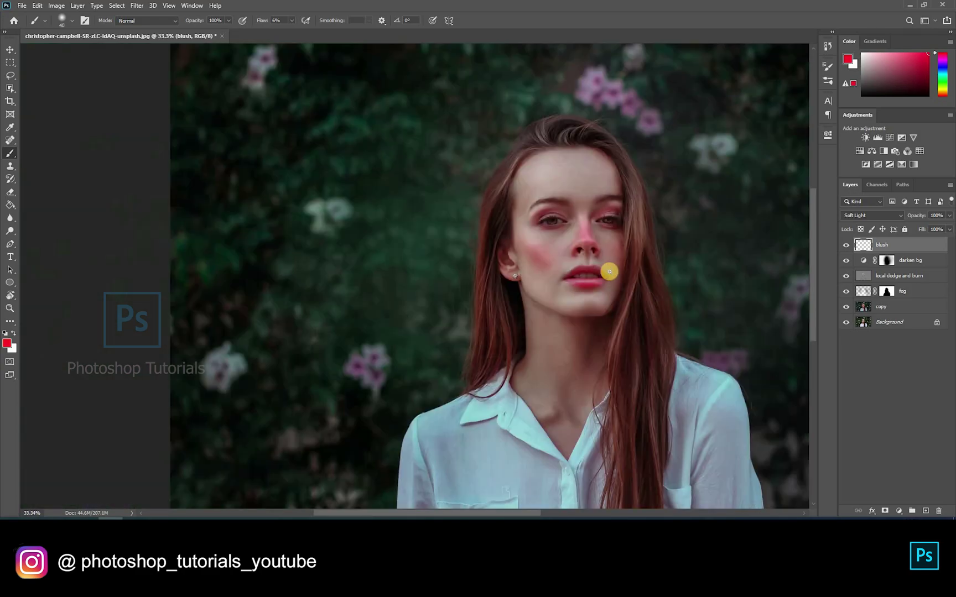
mouse_move(905, 221)
mouse_down()
mouse_move(869, 241)
mouse_move(913, 215)
mouse_move(891, 221)
mouse_up()
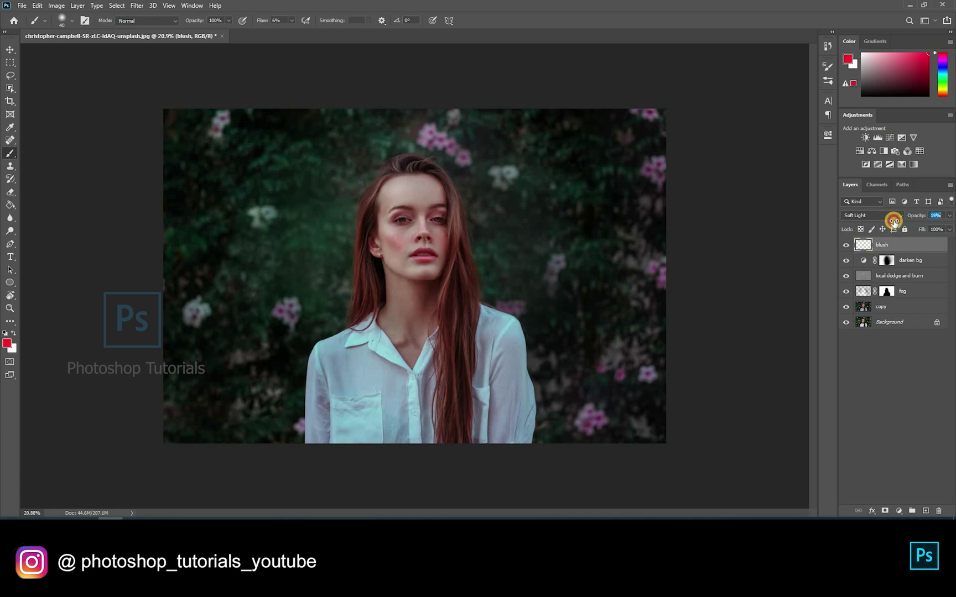
drag(896, 222, 880, 243)
click(889, 346)
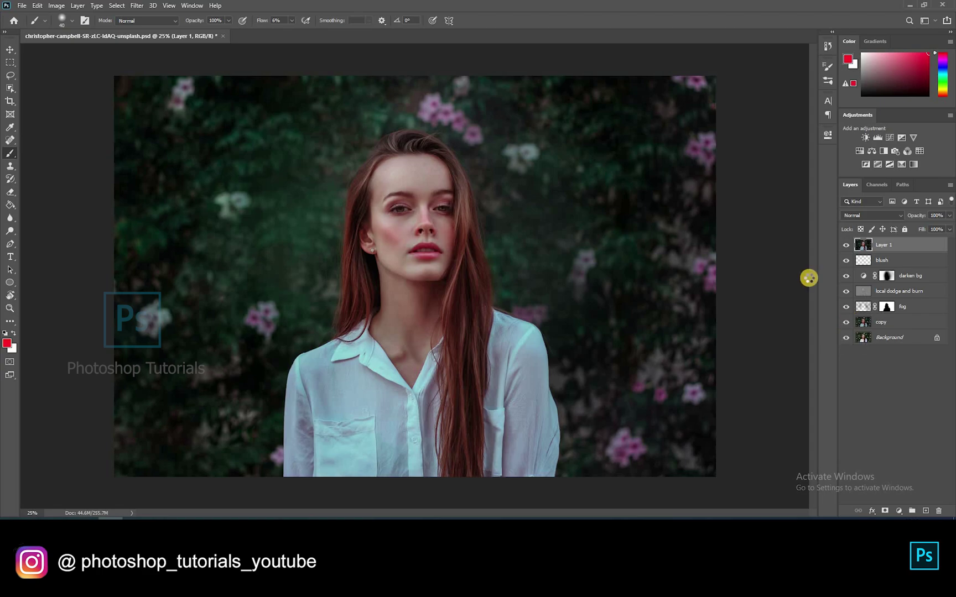
- In the Camera Raw Filter, set Exposure -0.35, Highlights +20, Shadows -2 and Blacks +16
key(ctrl+shift+a)
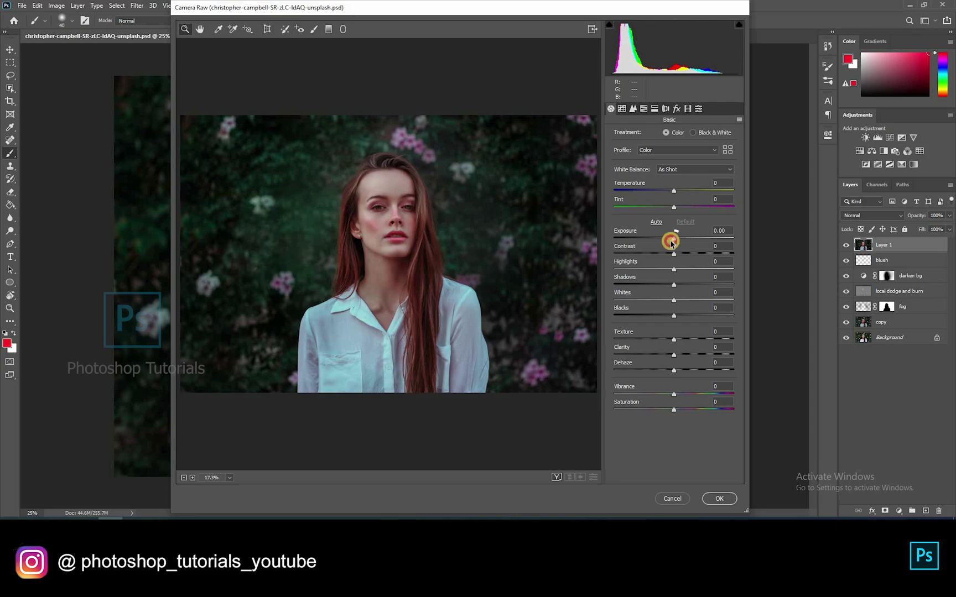
drag(671, 243, 685, 270)
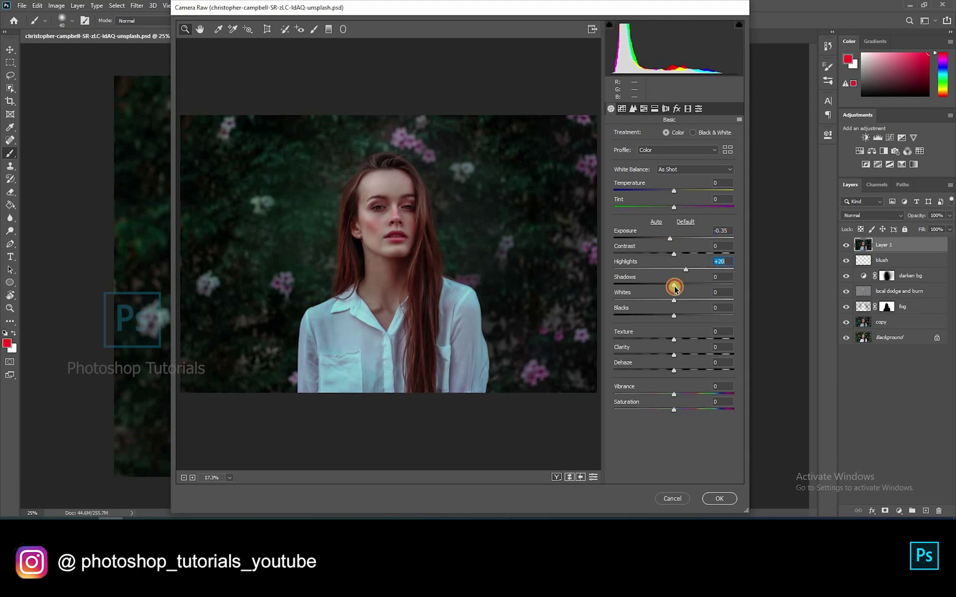
drag(674, 285, 673, 285)
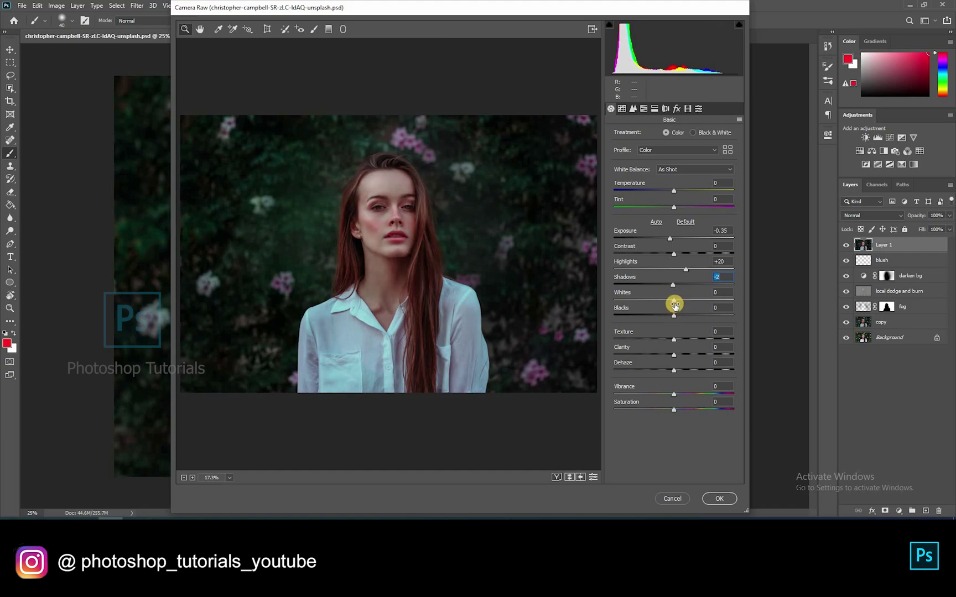
drag(675, 315, 674, 313)
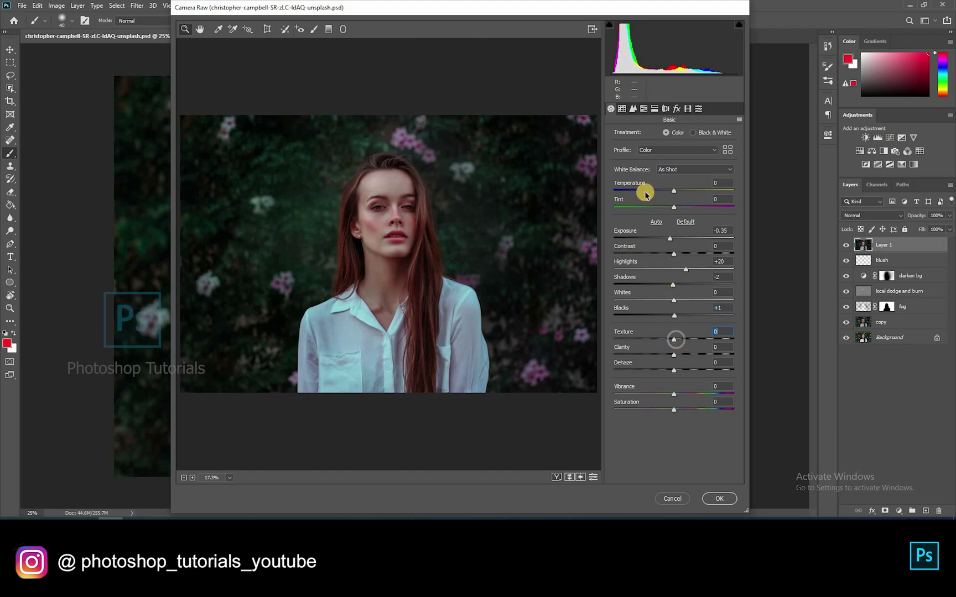
click(643, 109)
- Set the parametric tone curve to Highlights +9, Lights +8, Darks -7 and Shadows +6
key(ctrl+alt+2)
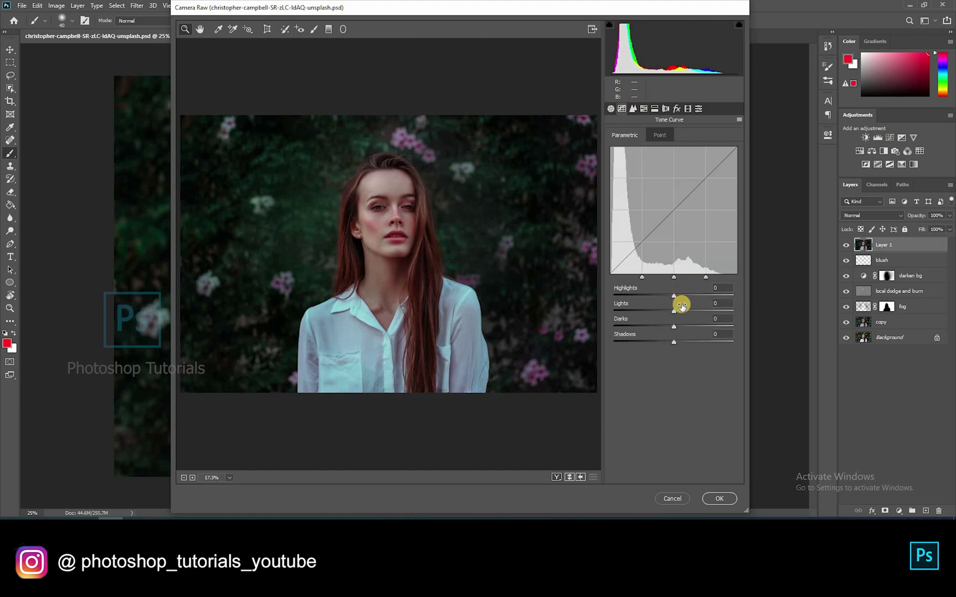
click(679, 297)
click(677, 311)
click(677, 297)
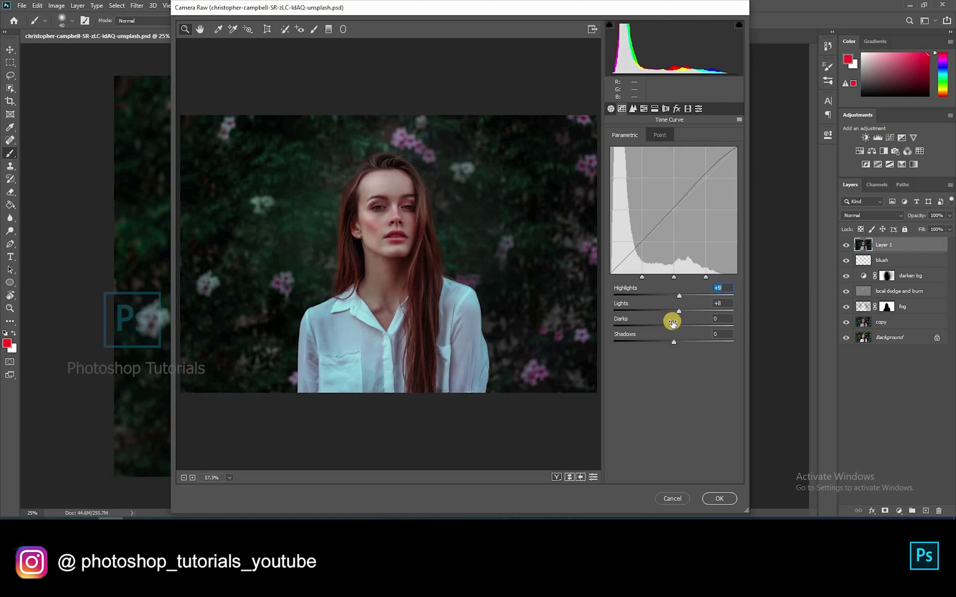
click(671, 327)
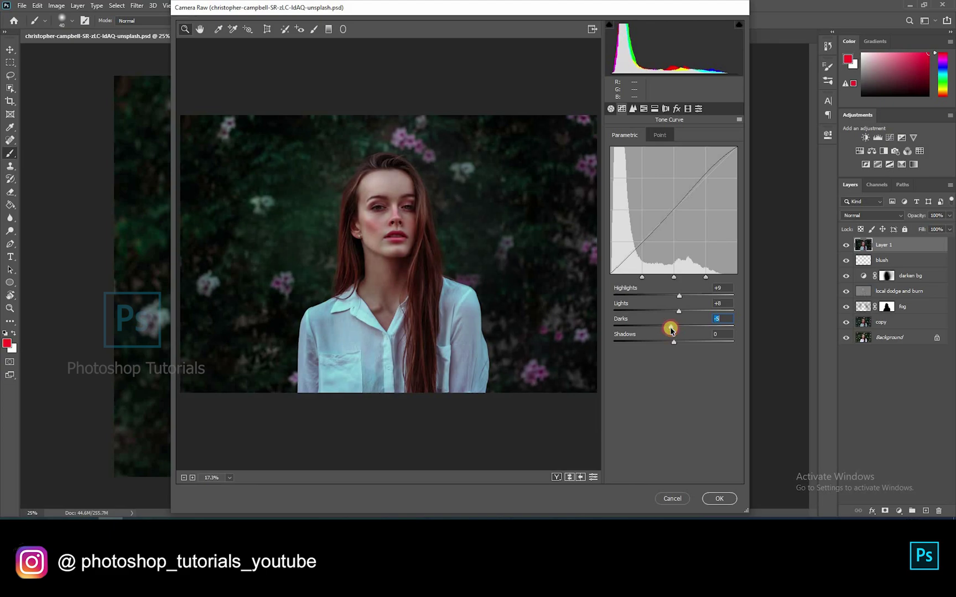
drag(670, 330, 677, 343)
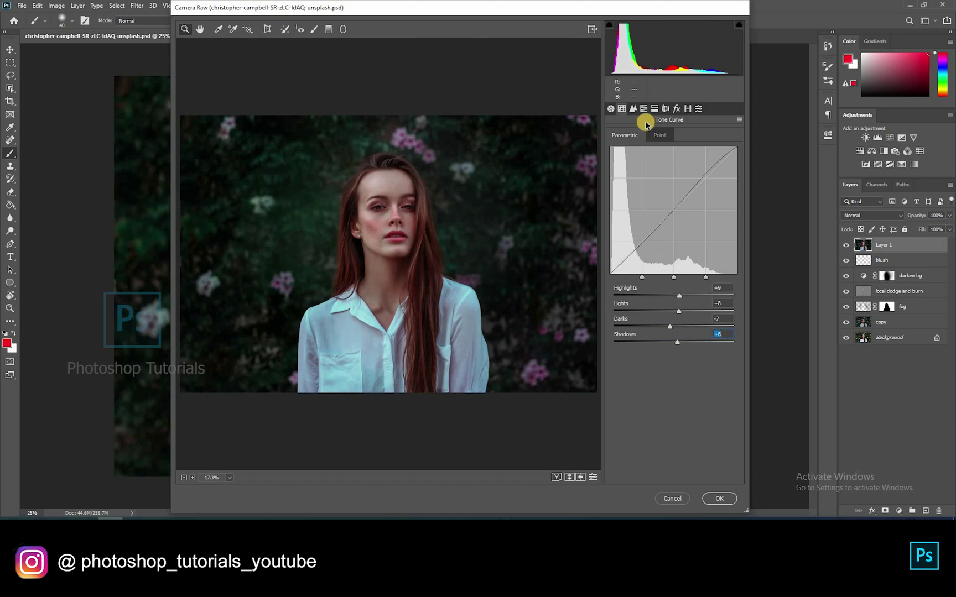
- Split-tone highlights to hue 174, saturation 28 and shadows to hue 23, saturation 17, then apply
click(634, 108)
click(654, 109)
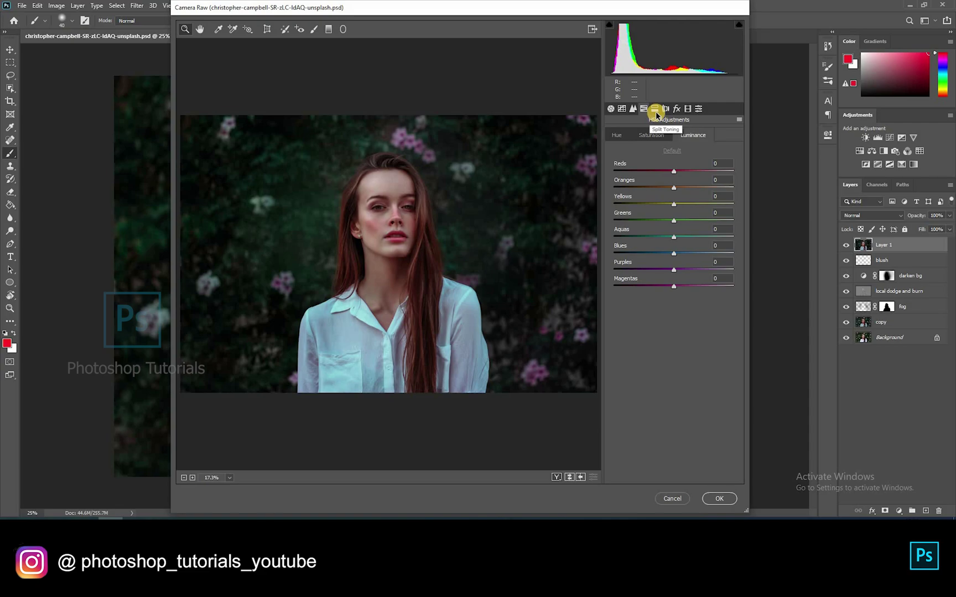
click(656, 115)
drag(618, 166, 668, 162)
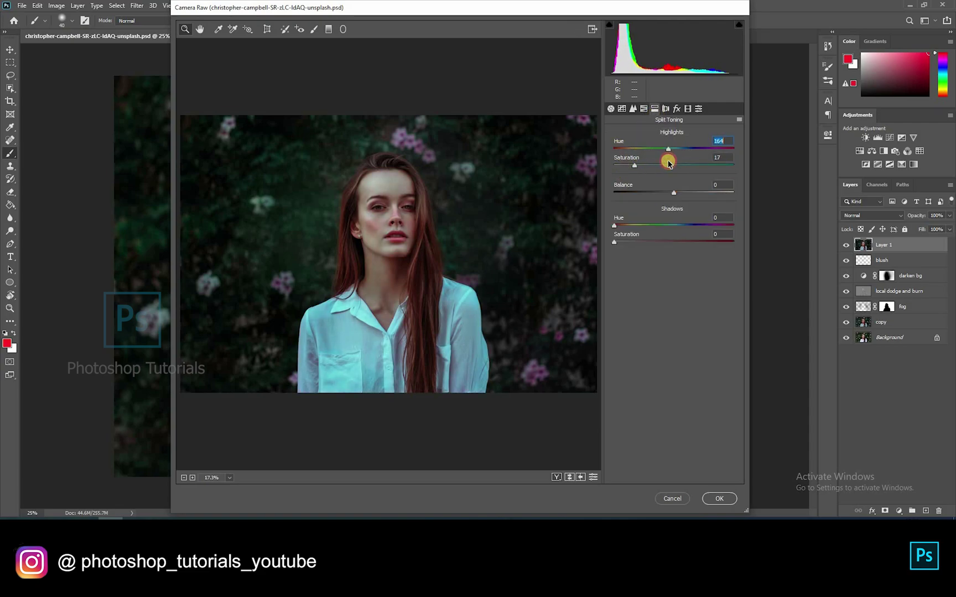
click(633, 245)
drag(632, 226, 629, 231)
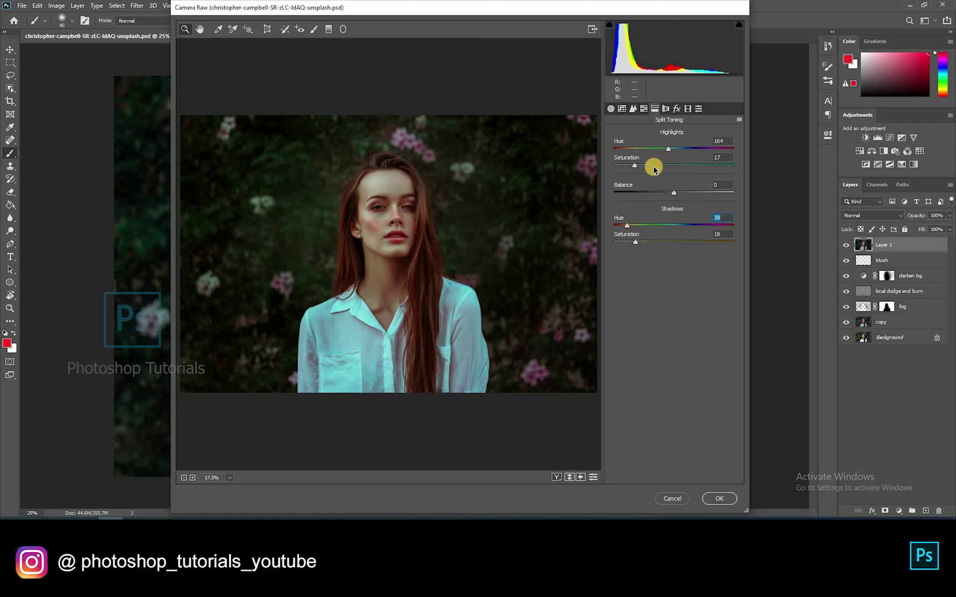
drag(653, 170, 672, 149)
mouse_move(637, 241)
mouse_down()
mouse_move(629, 244)
mouse_move(665, 244)
mouse_move(637, 245)
mouse_move(670, 224)
mouse_move(721, 222)
mouse_move(623, 239)
mouse_up()
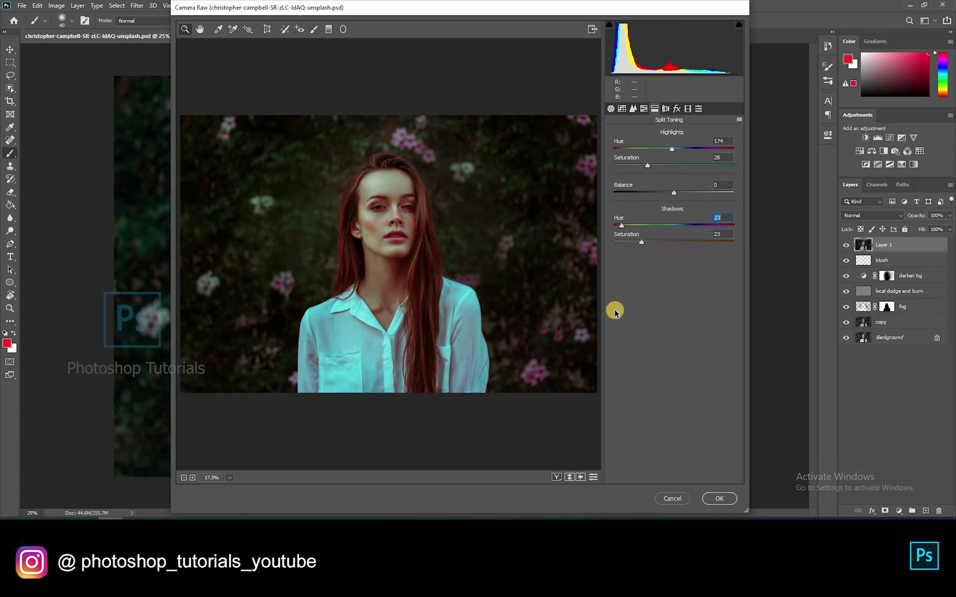
drag(633, 242, 636, 241)
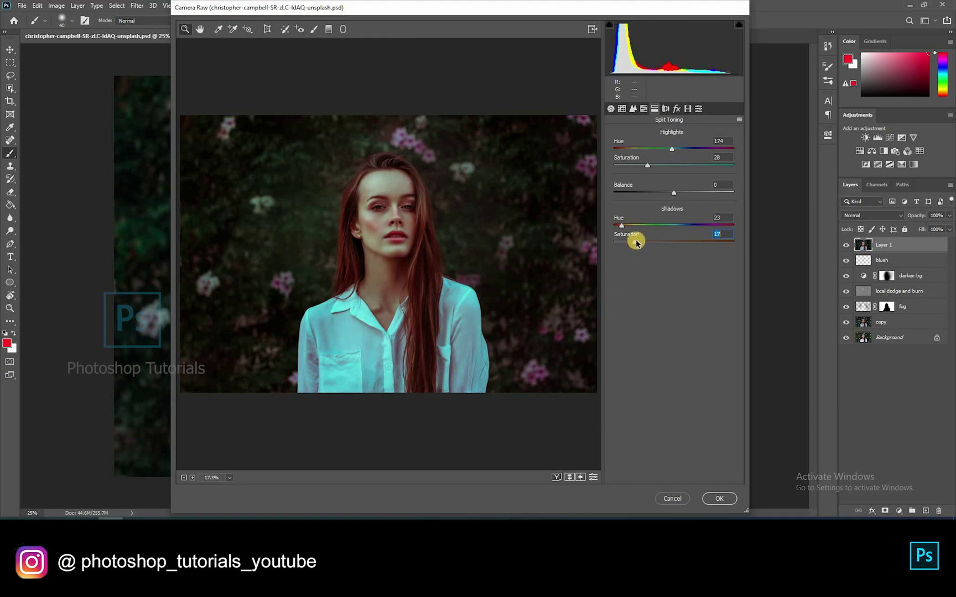
click(711, 497)
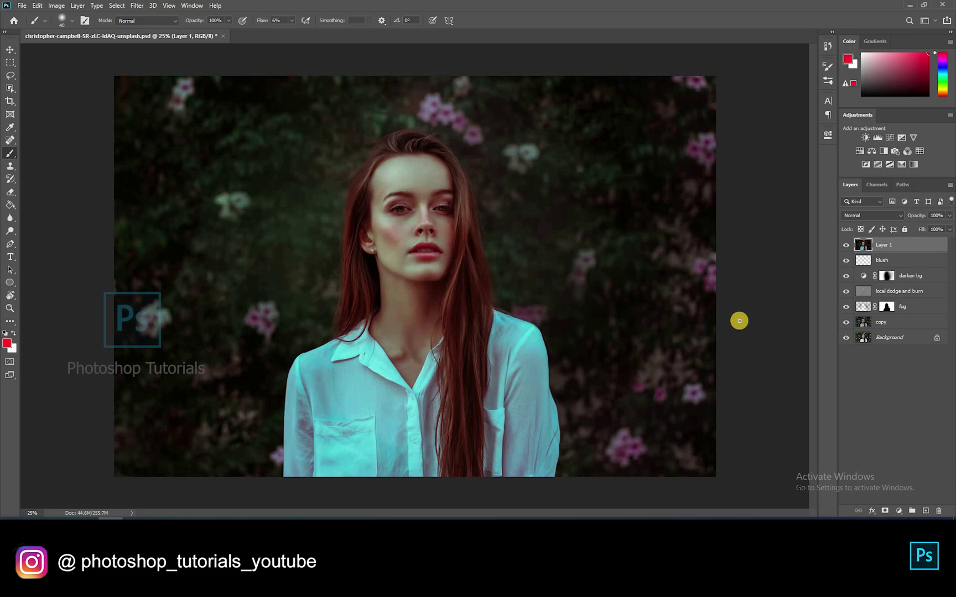